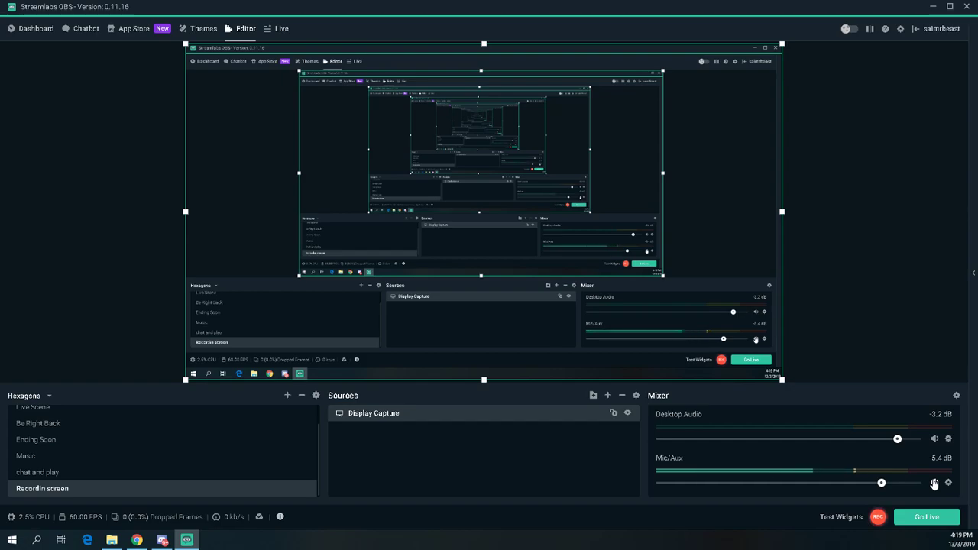
Locate the ReaPlugs VST v2.36 64-bit download on the REAPER site and the reaplugs236_x64-install file in File Explorer.
right_click(934, 483)
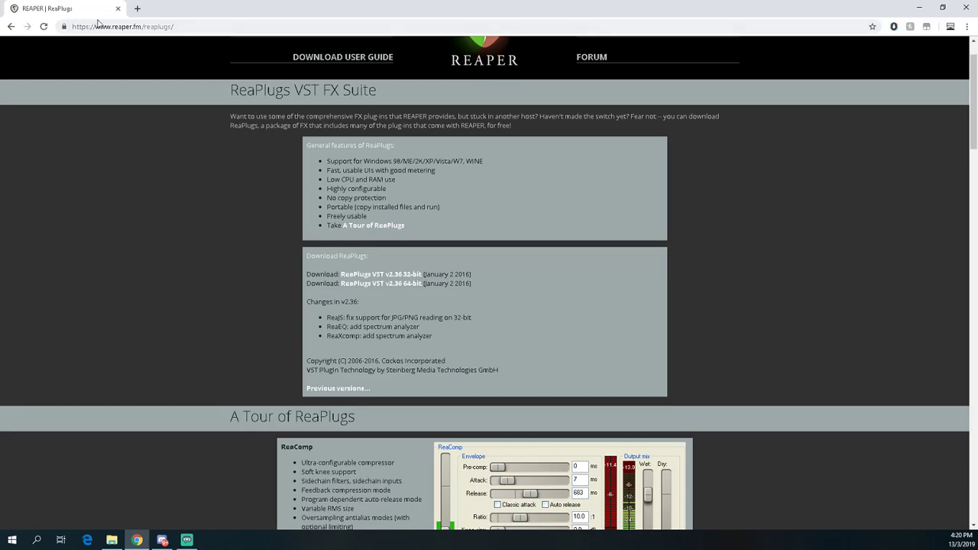
left_click(10, 26)
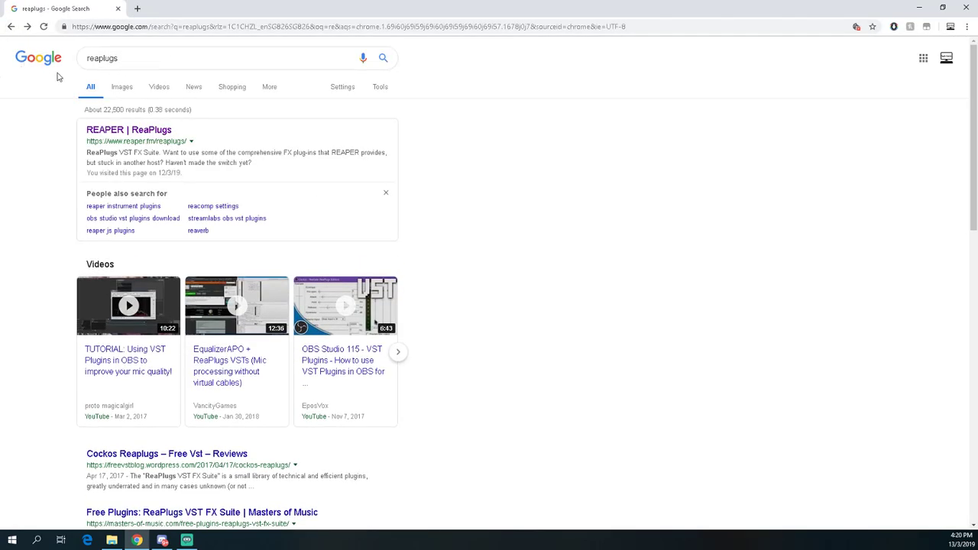
left_click(131, 131)
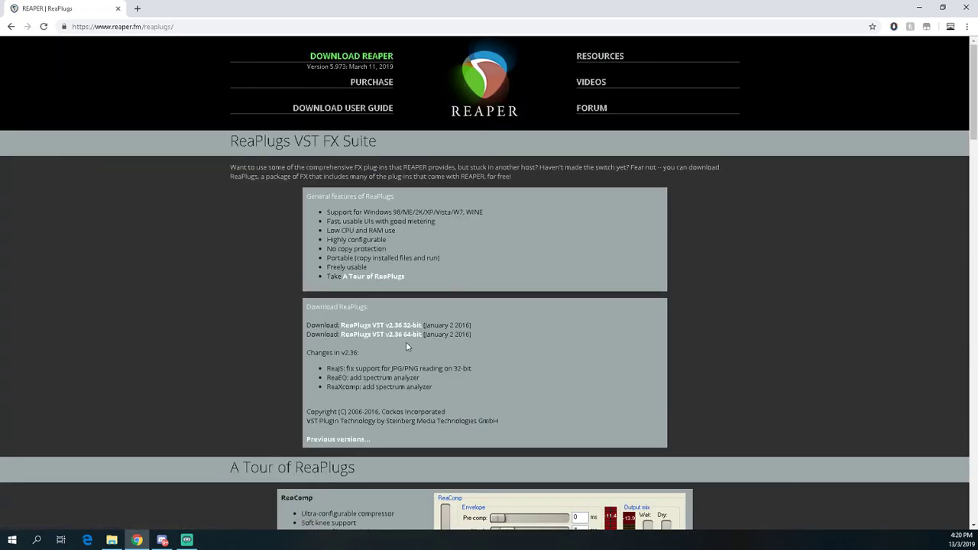
scroll(351, 336, "down", 1)
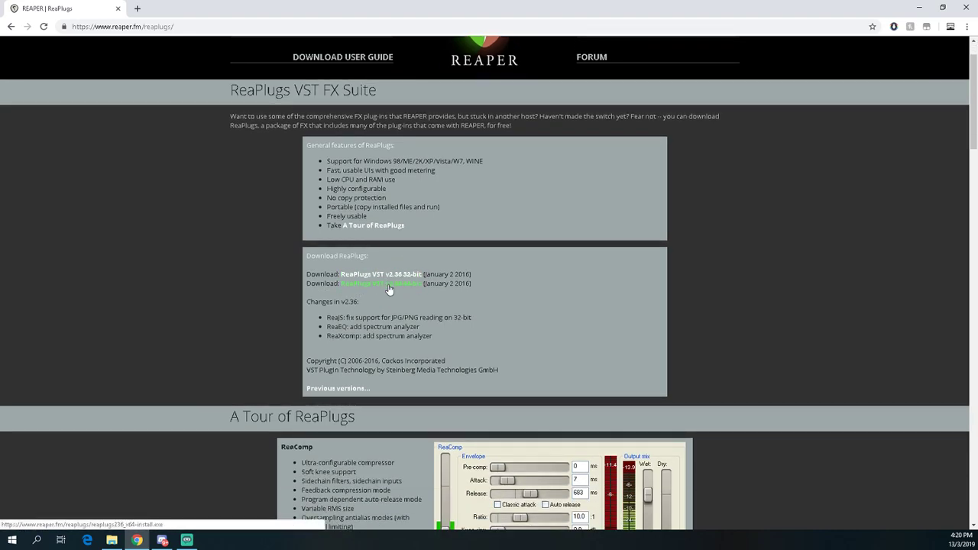
left_click(111, 541)
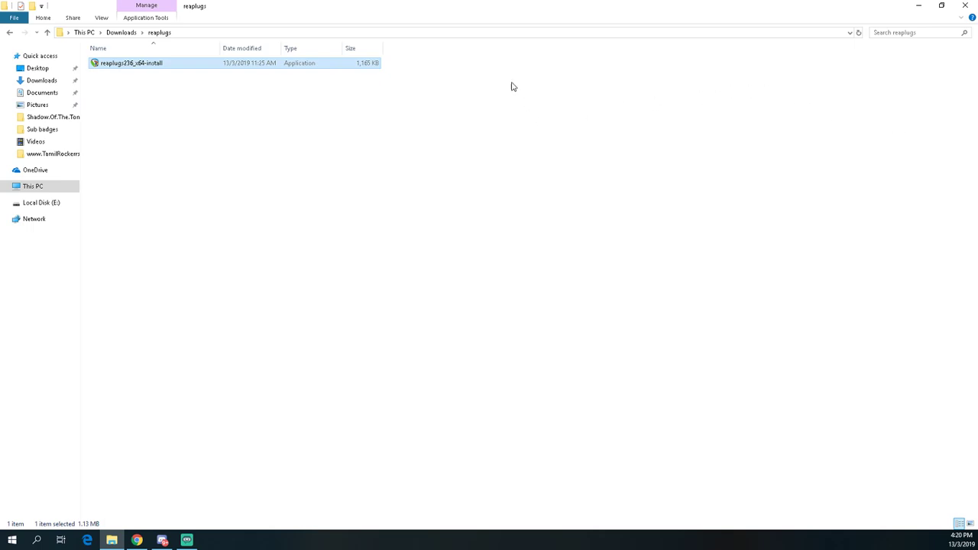
Switch to Streamlabs OBS and open the source filters of the Mic/Aux audio source.
left_click(189, 540)
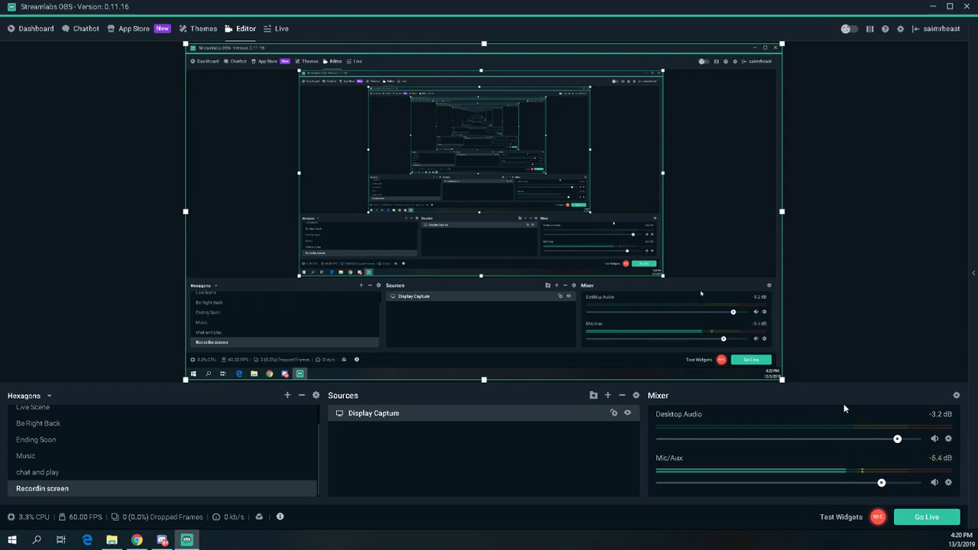
left_click(948, 486)
left_click(948, 487)
left_click(653, 461)
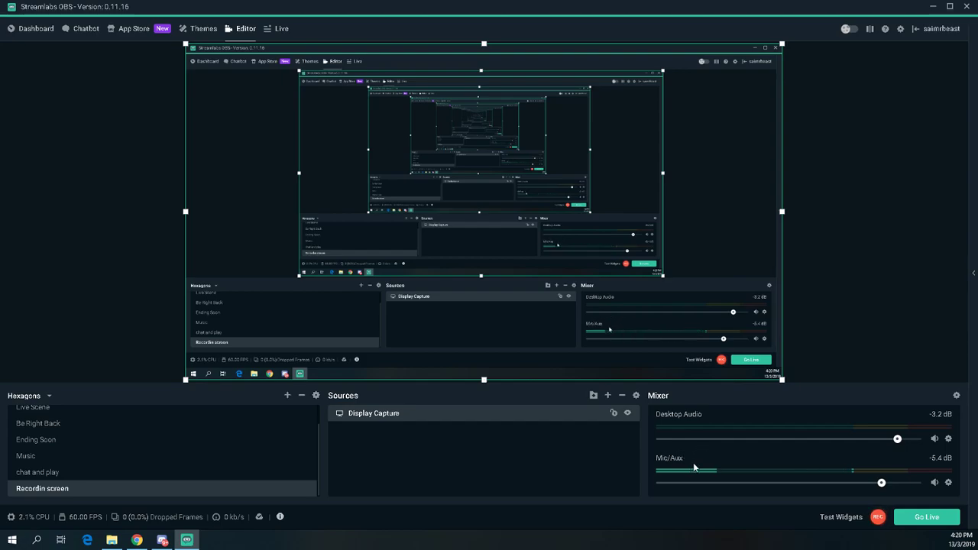
left_click(948, 483)
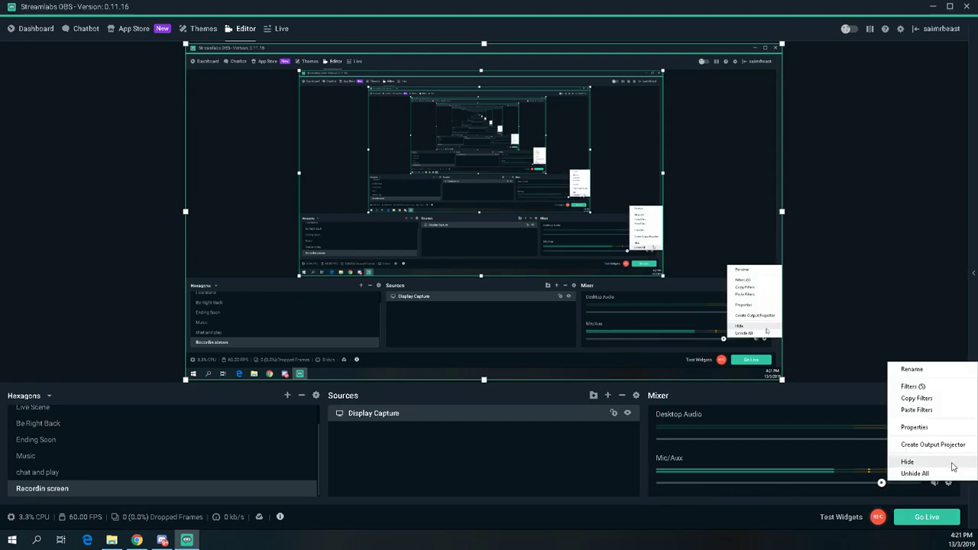
left_click(913, 387)
left_click_drag(421, 68, 576, 71)
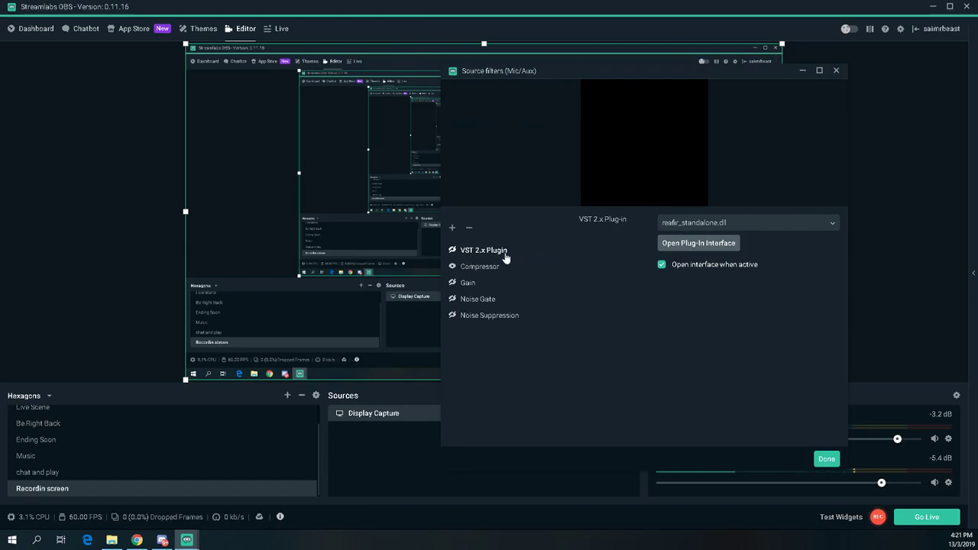
Add a VST 2.x Plugin filter named "Noise" to the Mic/Aux source.
left_click(453, 230)
left_click(430, 211)
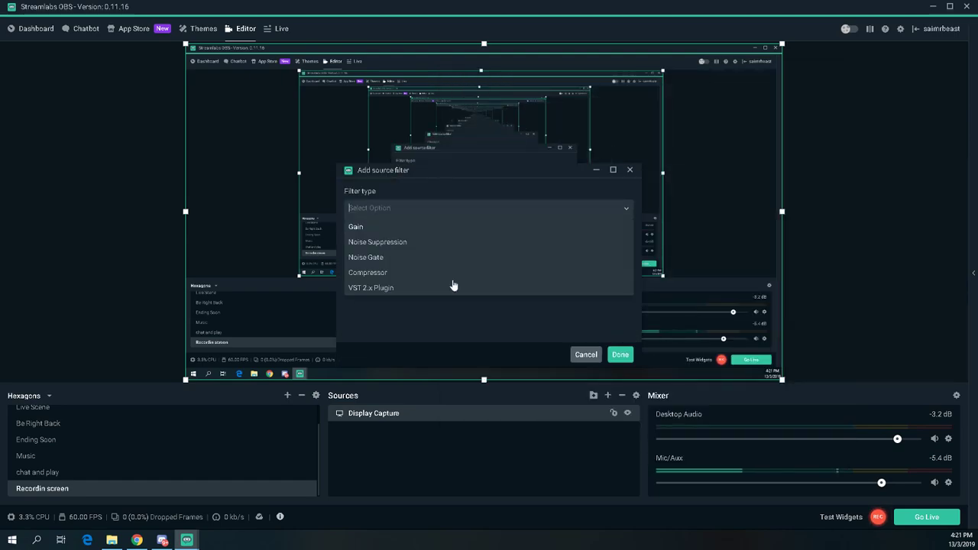
left_click(384, 289)
left_click_drag(437, 249, 237, 277)
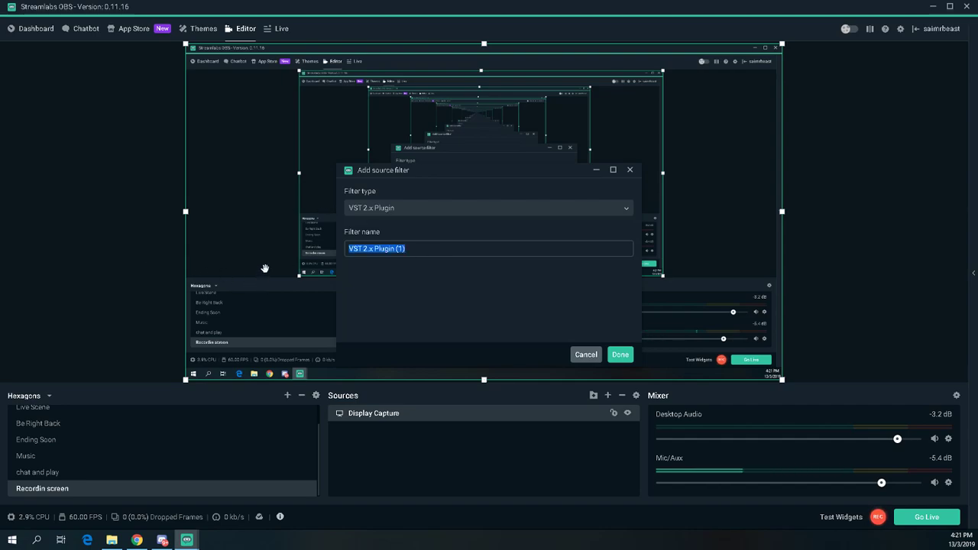
type("Noise")
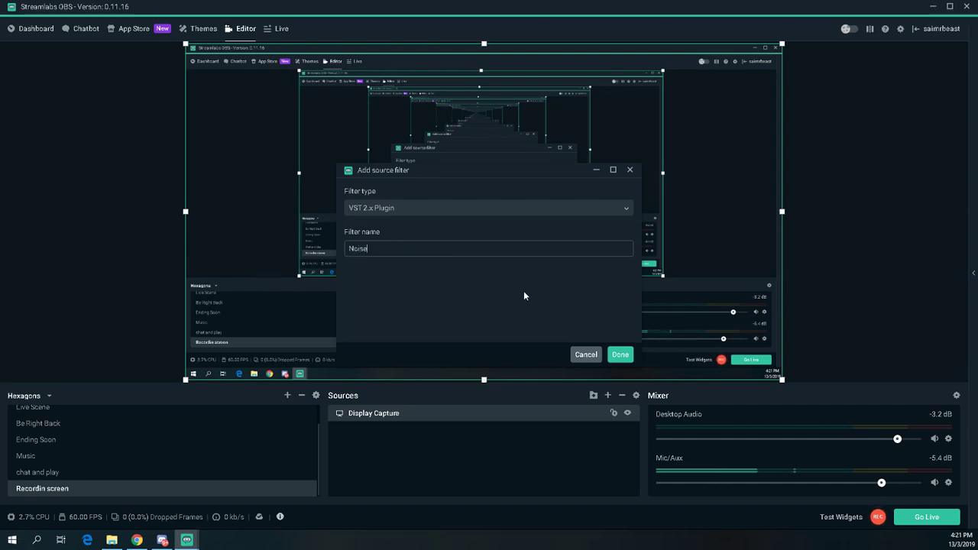
left_click(620, 356)
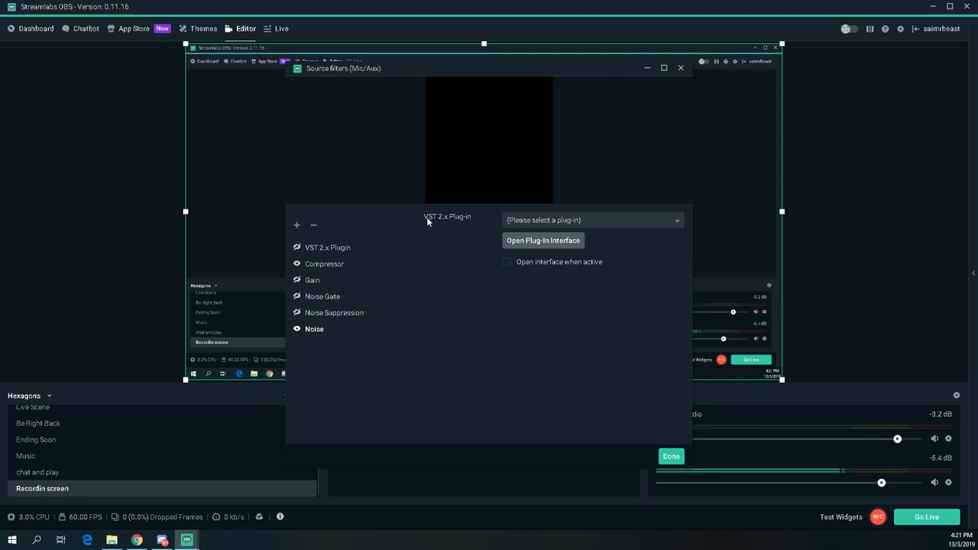
Load reafir_standalone.dll in the Noise filter, enable opening its interface when active, and show the plug-in interface.
left_click(565, 223)
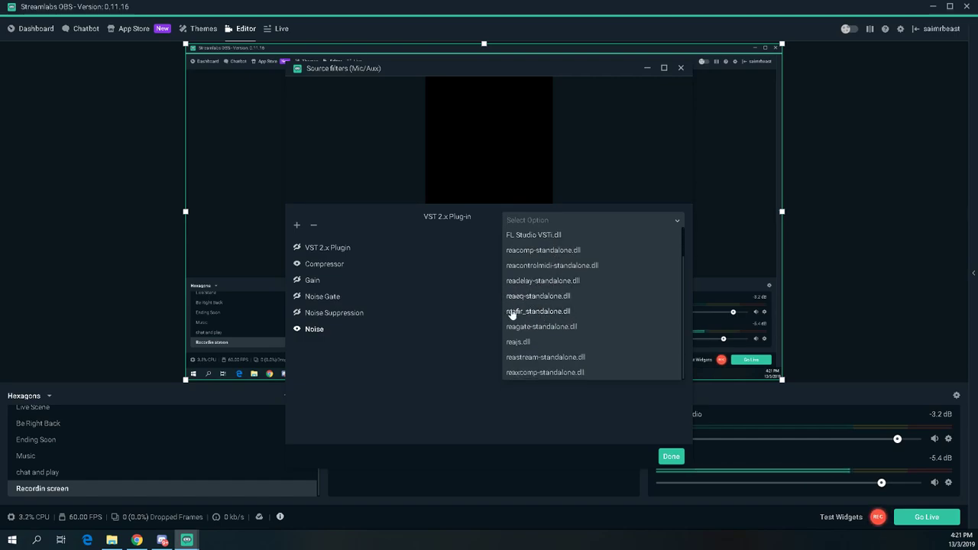
left_click(544, 315)
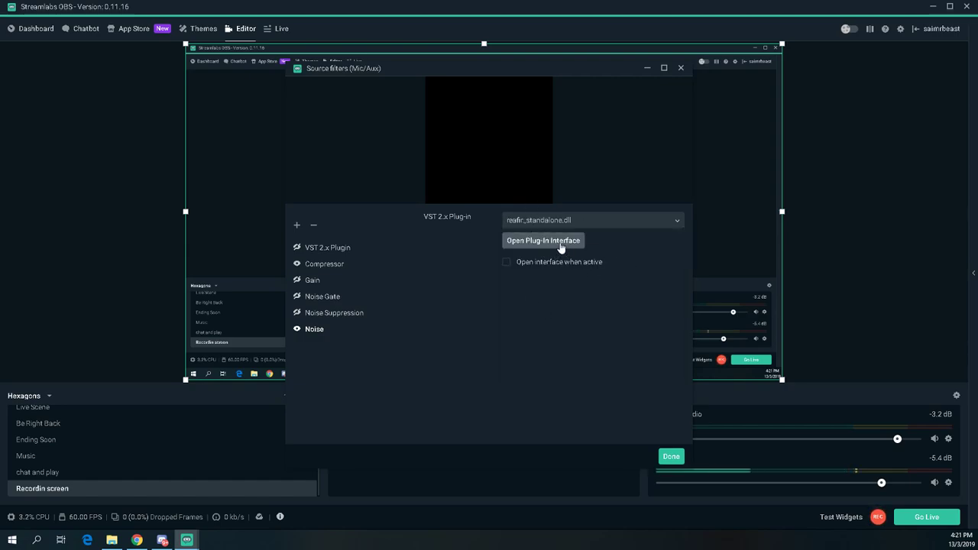
left_click(507, 263)
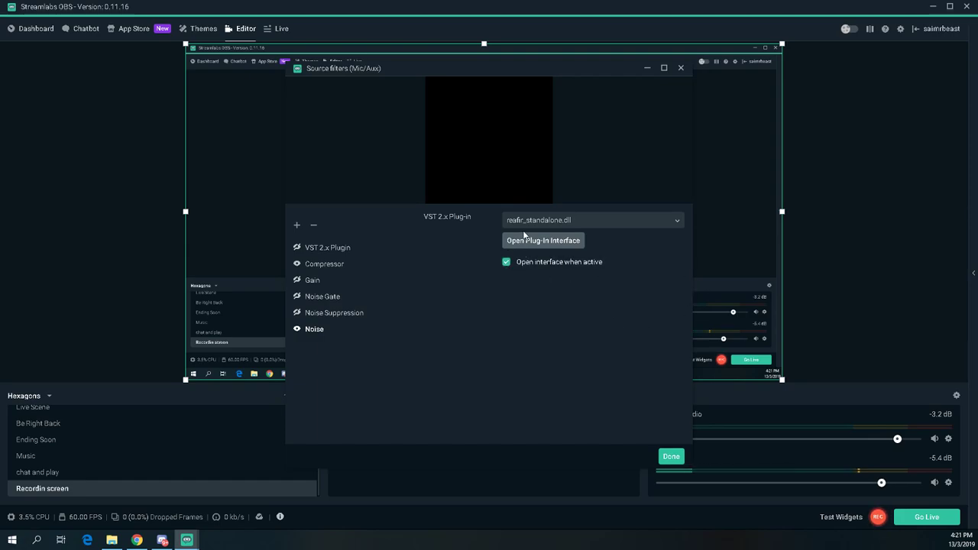
left_click(507, 264)
left_click(507, 263)
left_click(549, 240)
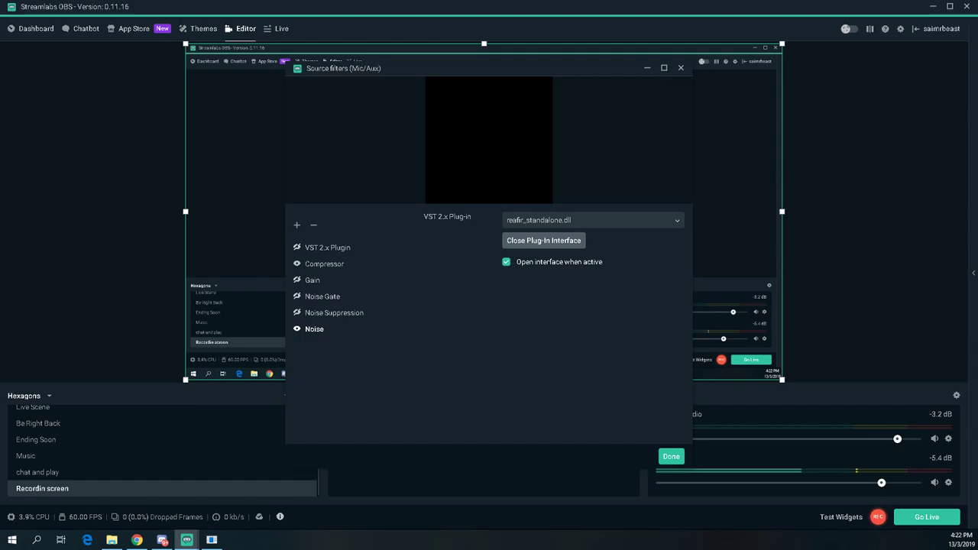
left_click_drag(824, 289, 736, 128)
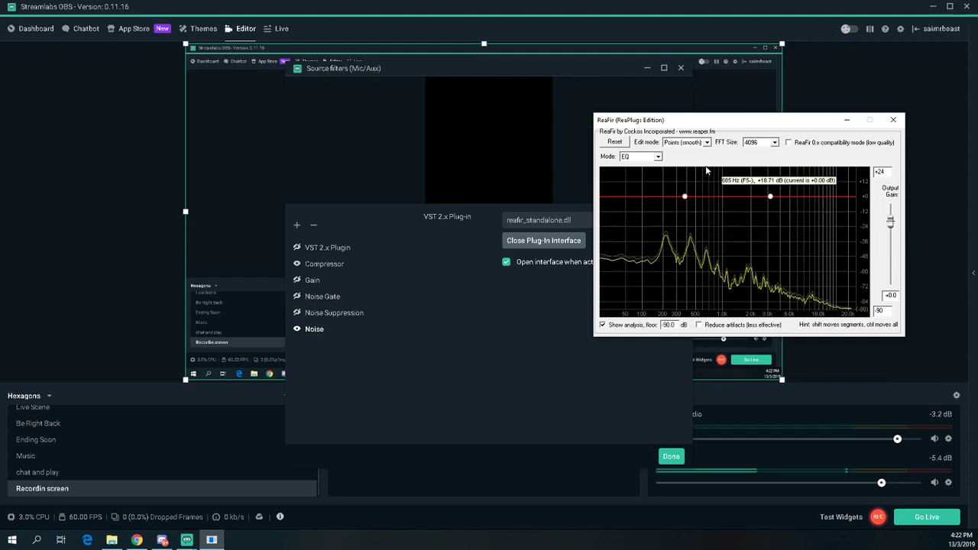
Reset the ReaFir curve and set the edit mode to Precise.
left_click(621, 143)
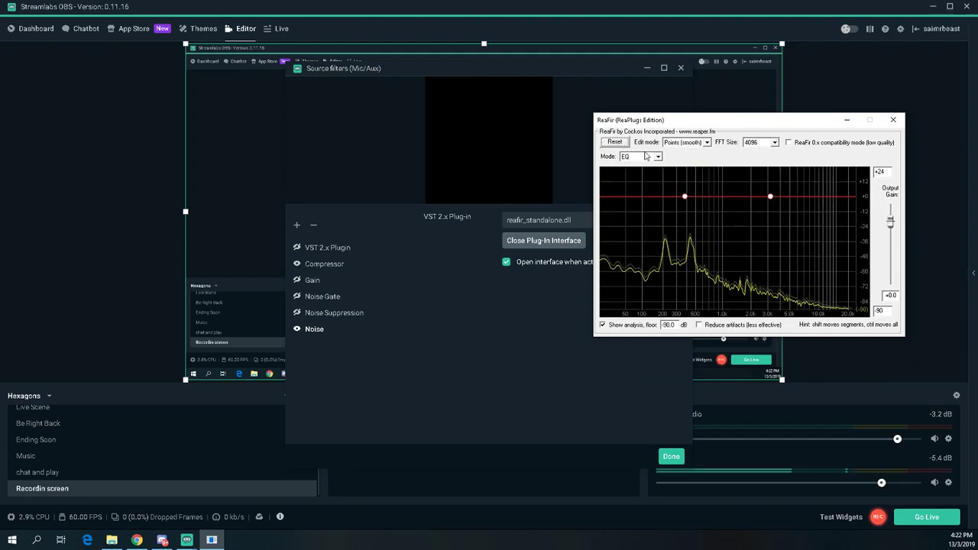
left_click(708, 143)
left_click(708, 143)
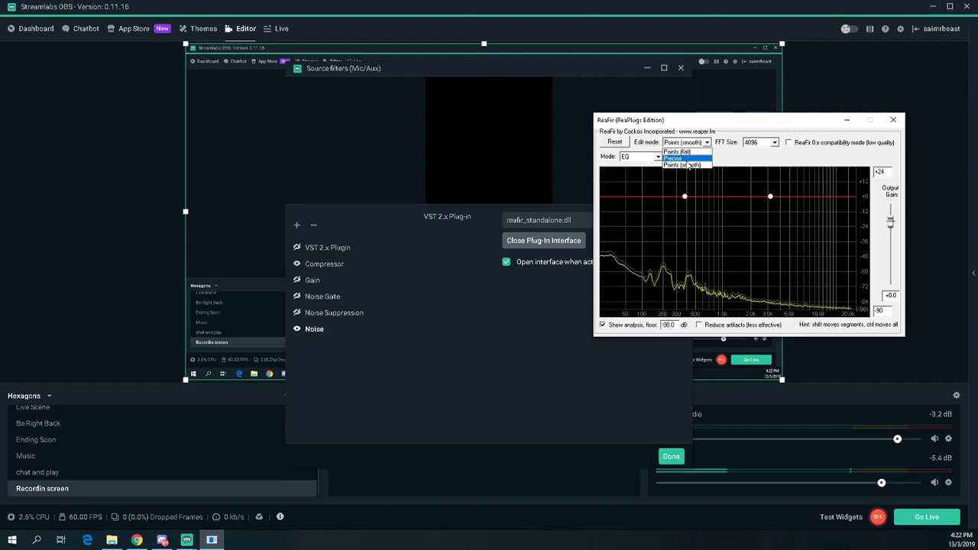
left_click(682, 159)
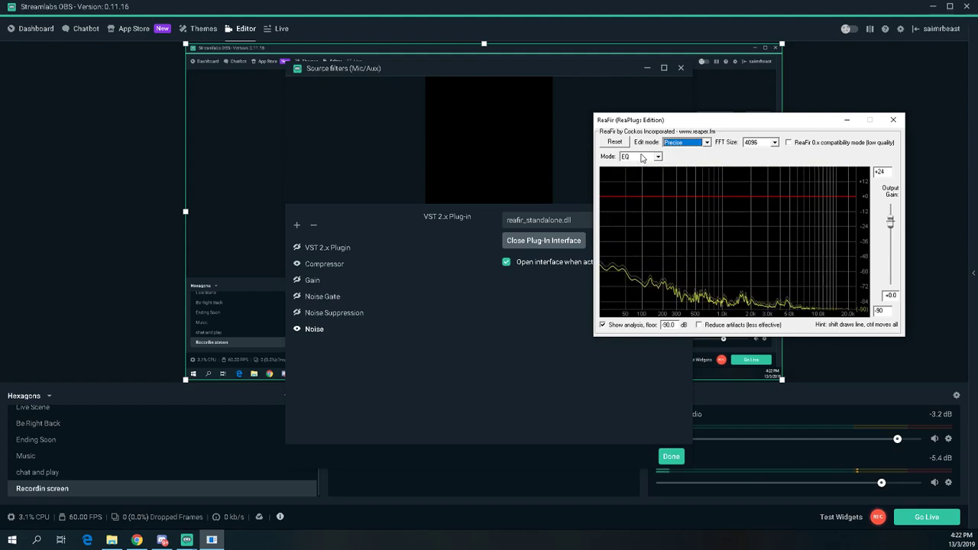
Set the ReaFir mode to Subtract and automatically build a noise profile from the background noise.
left_click(638, 157)
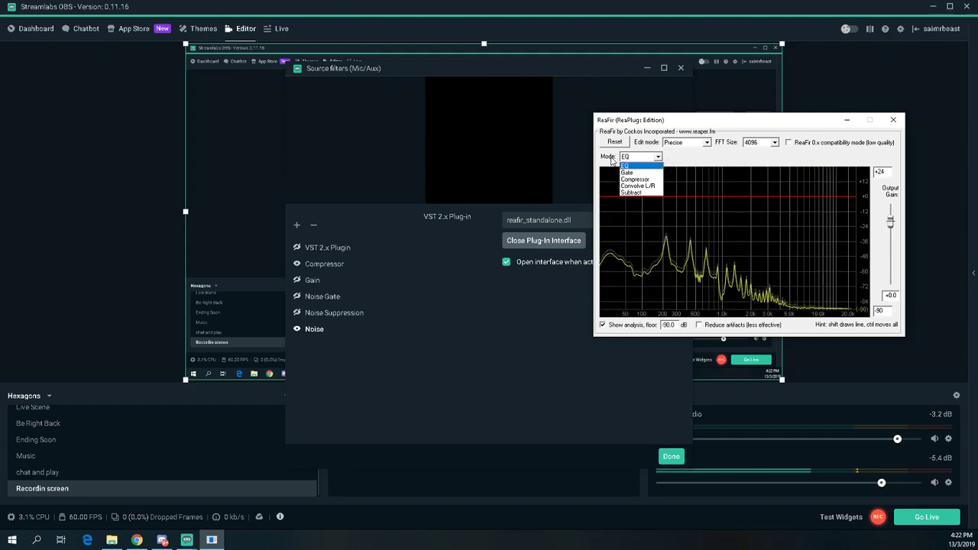
left_click(630, 192)
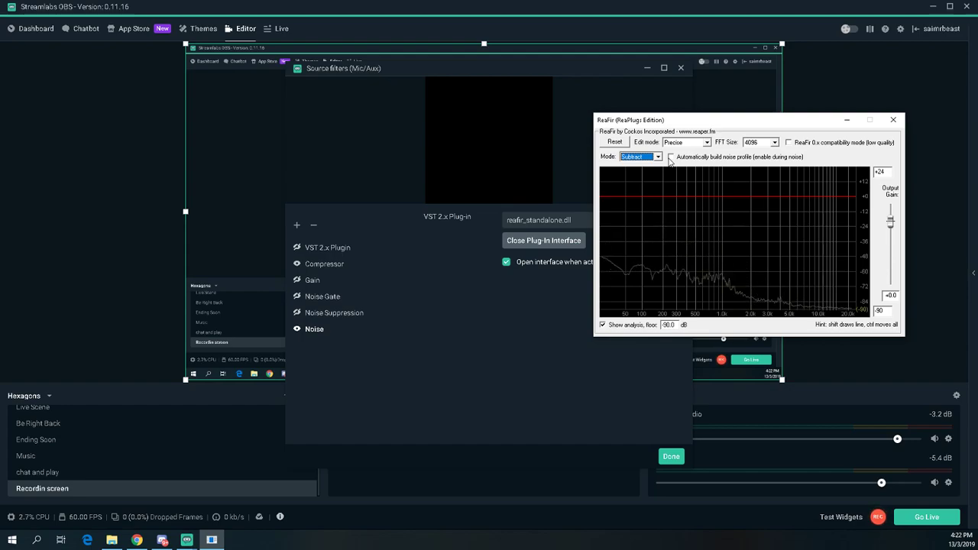
left_click(671, 157)
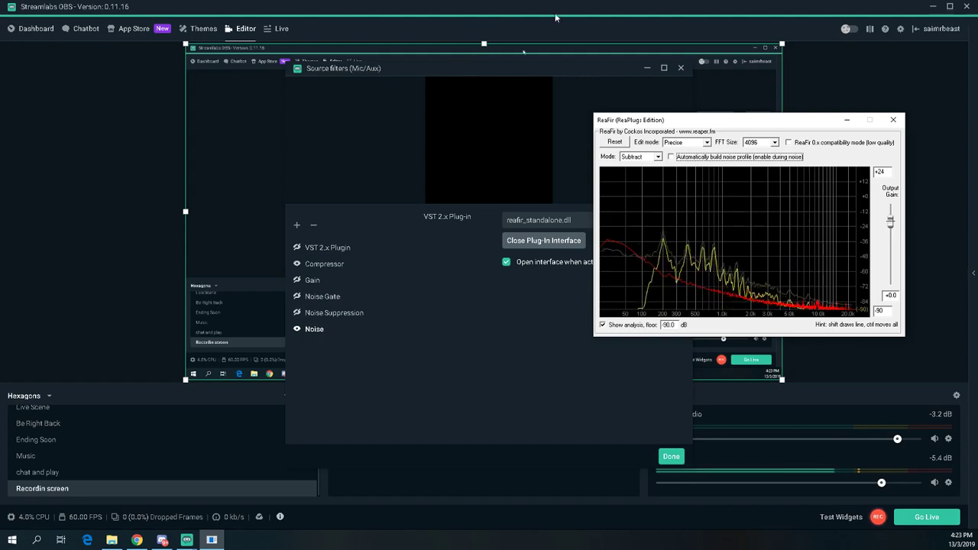
Move the ReaFir window out of the way and review the Compressor filter's settings, returning to the Noise filter.
left_click_drag(709, 124, 977, 162)
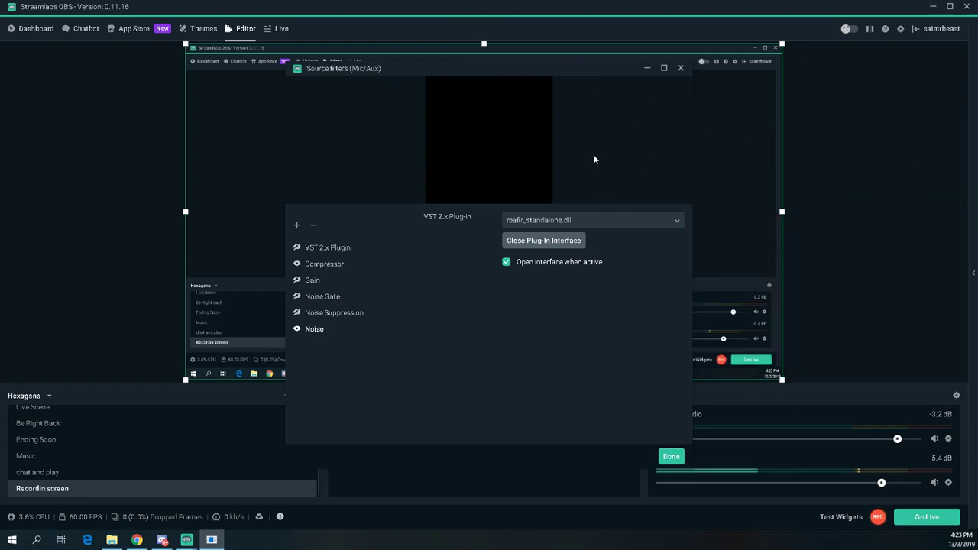
left_click_drag(574, 73, 351, 32)
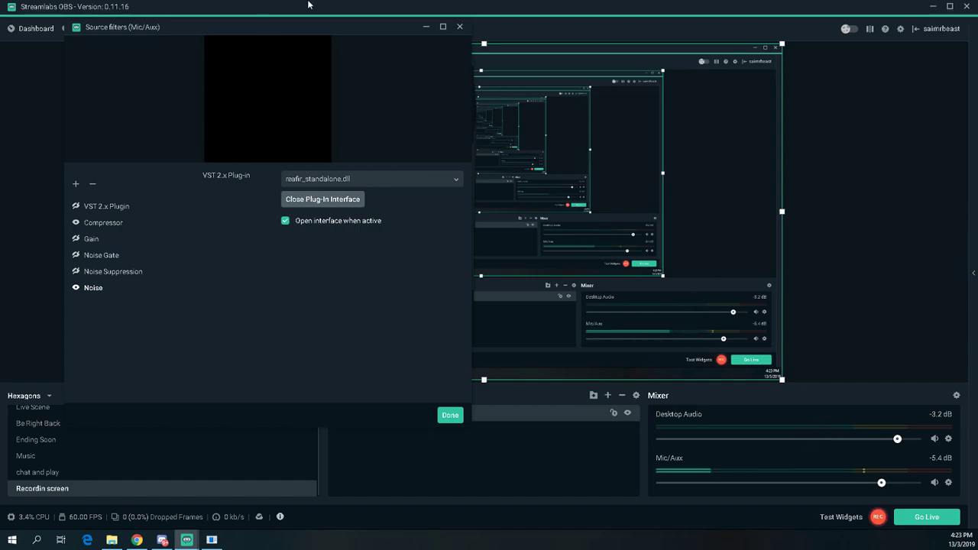
left_click_drag(286, 27, 615, 46)
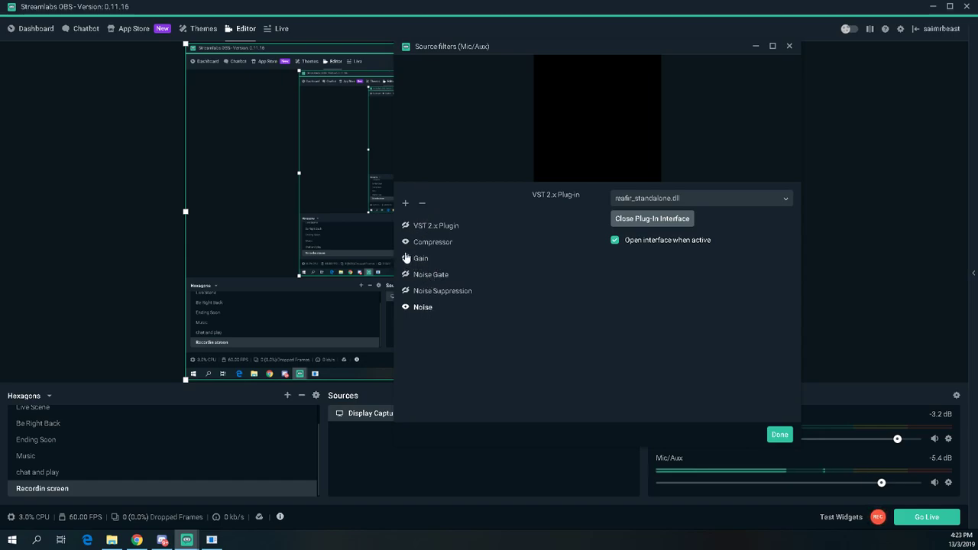
left_click_drag(977, 252, 977, 101)
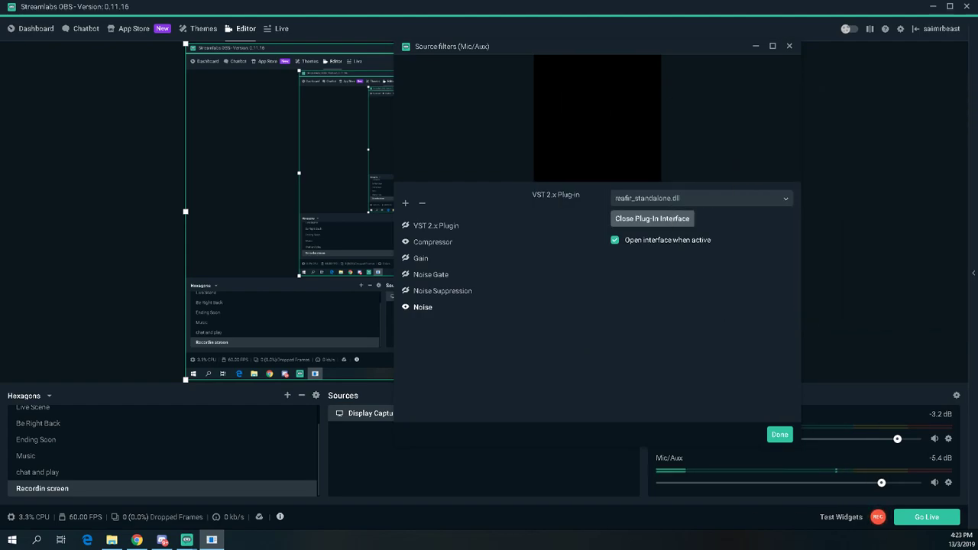
left_click(456, 247)
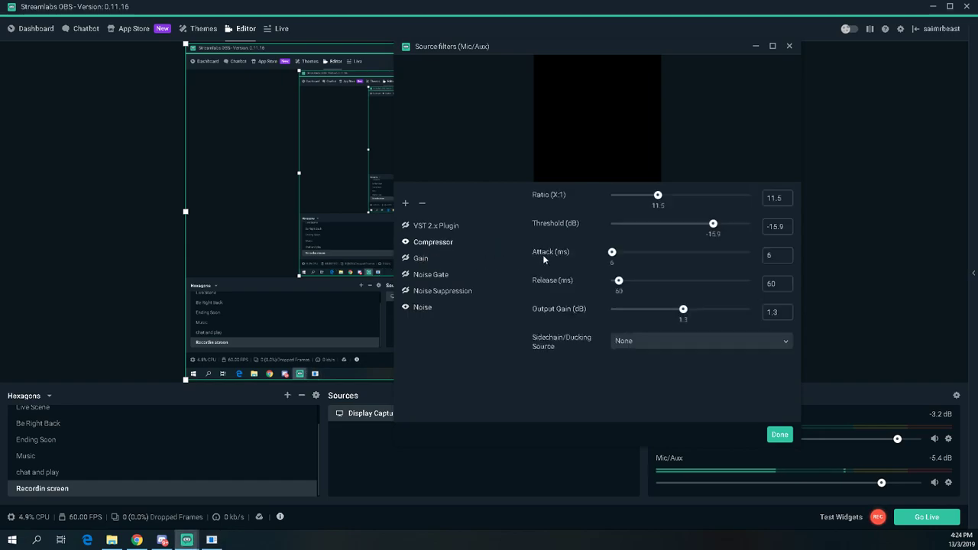
left_click(424, 309)
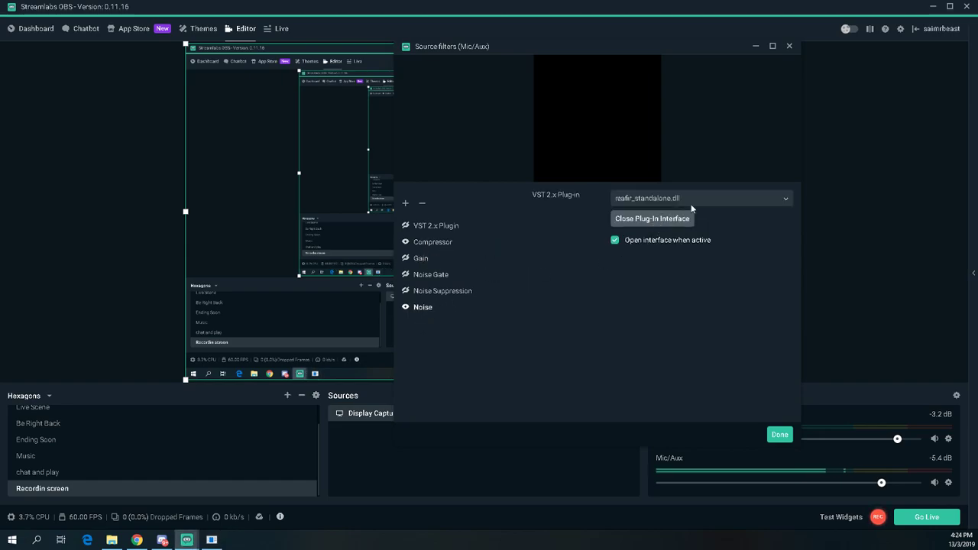